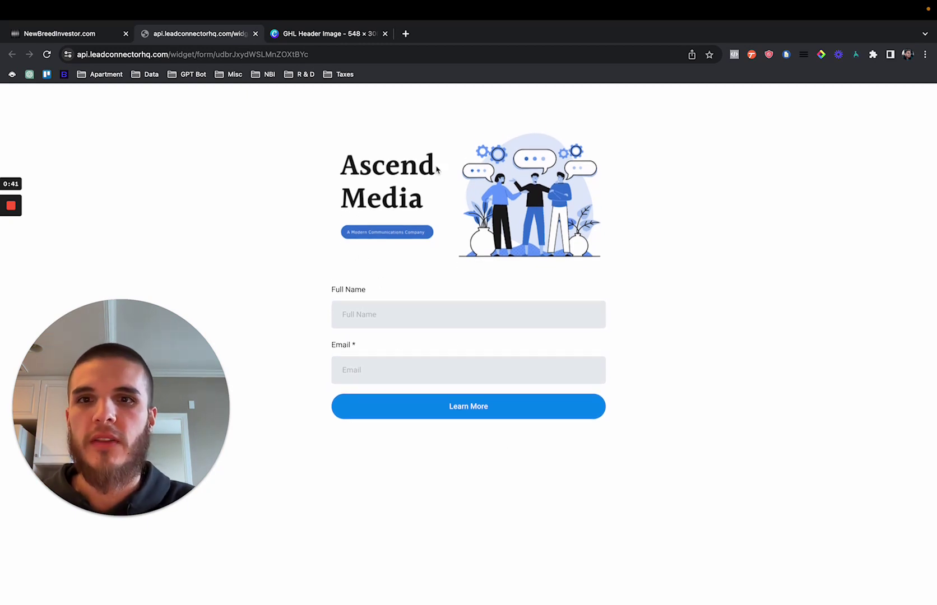
From the Forms list, create a new blank form, Form 5, and show its Options settings.
click(95, 35)
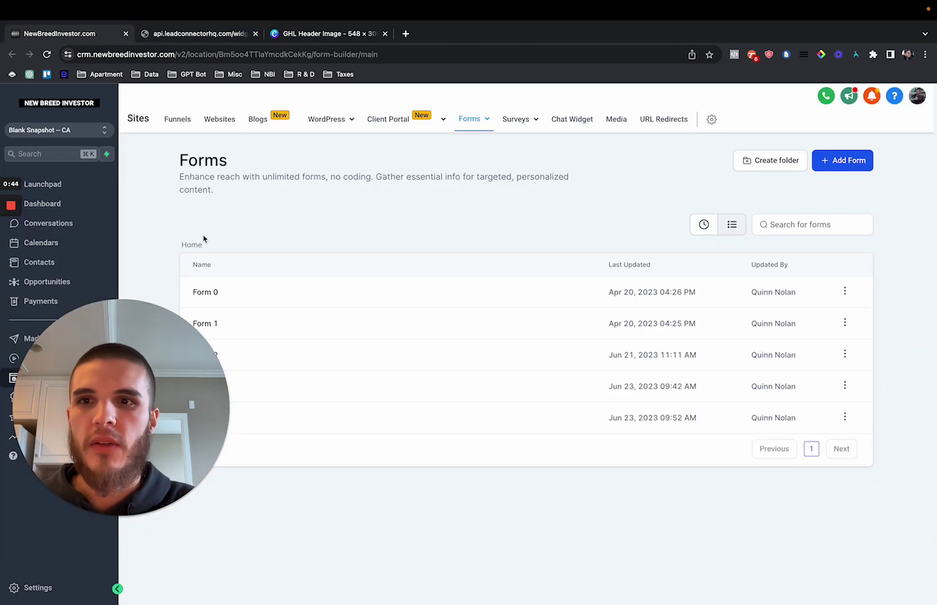
drag(153, 338, 215, 334)
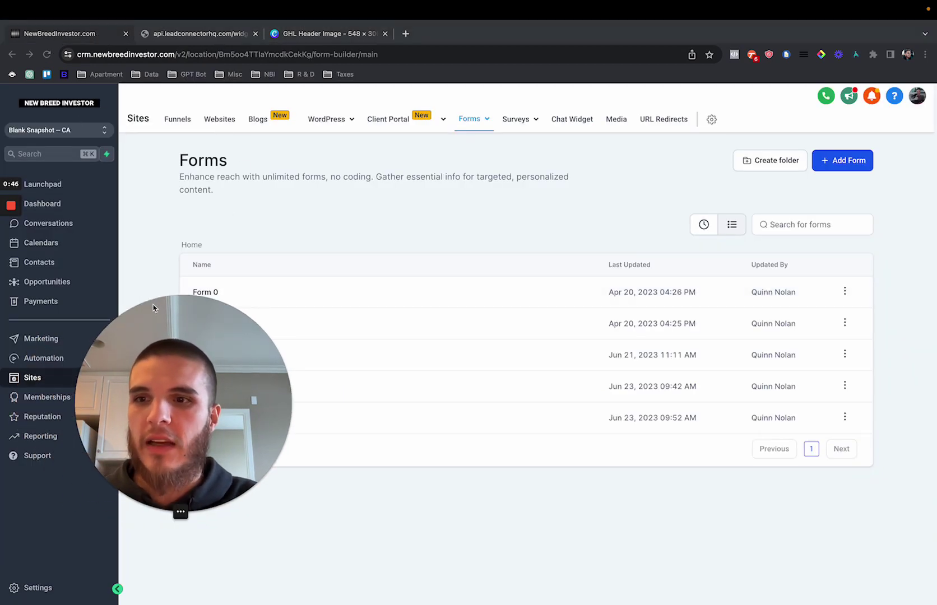
click(43, 385)
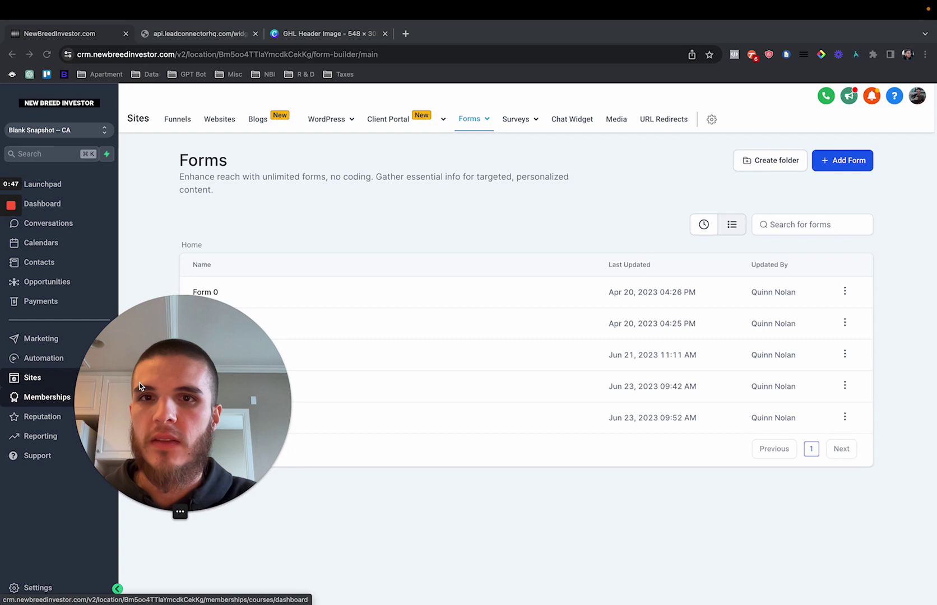
mouse_move(469, 131)
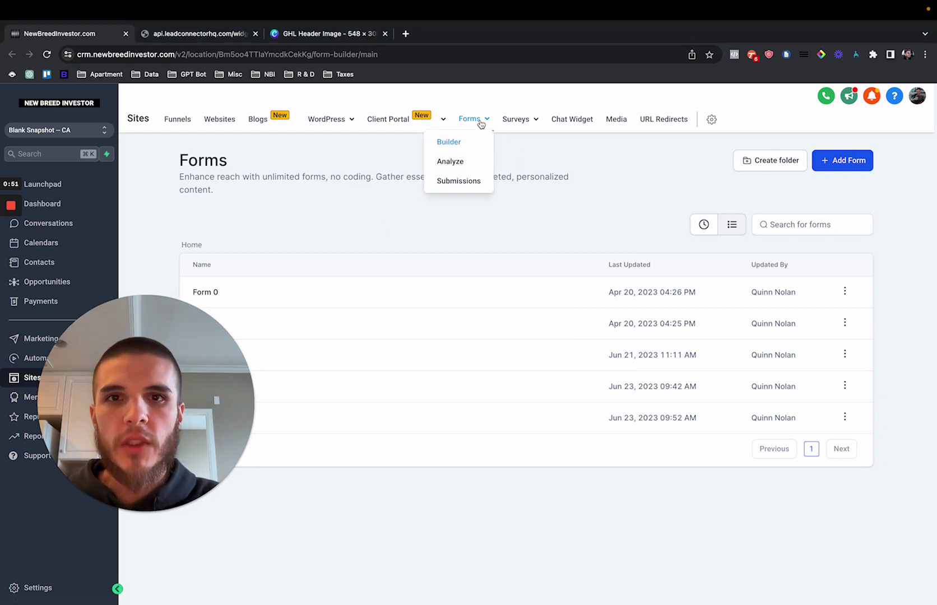
click(848, 168)
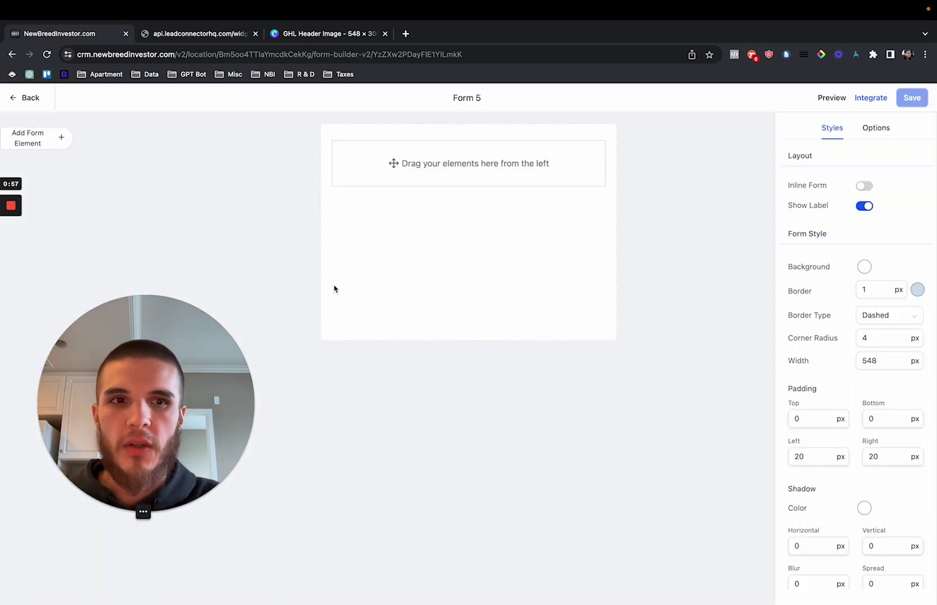
drag(145, 339, 839, 351)
click(710, 271)
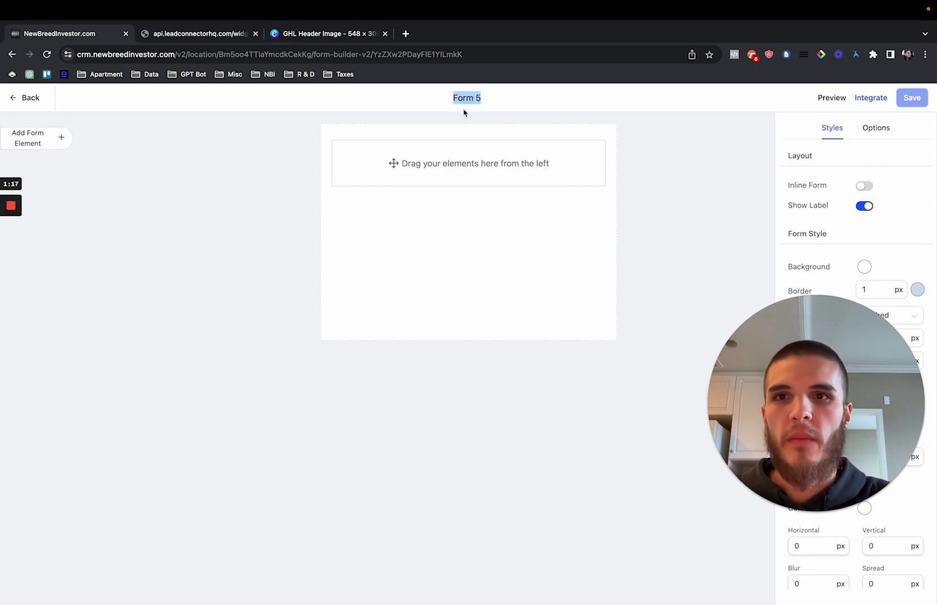
Rename the form to 'Email Optin' and save it.
click(878, 130)
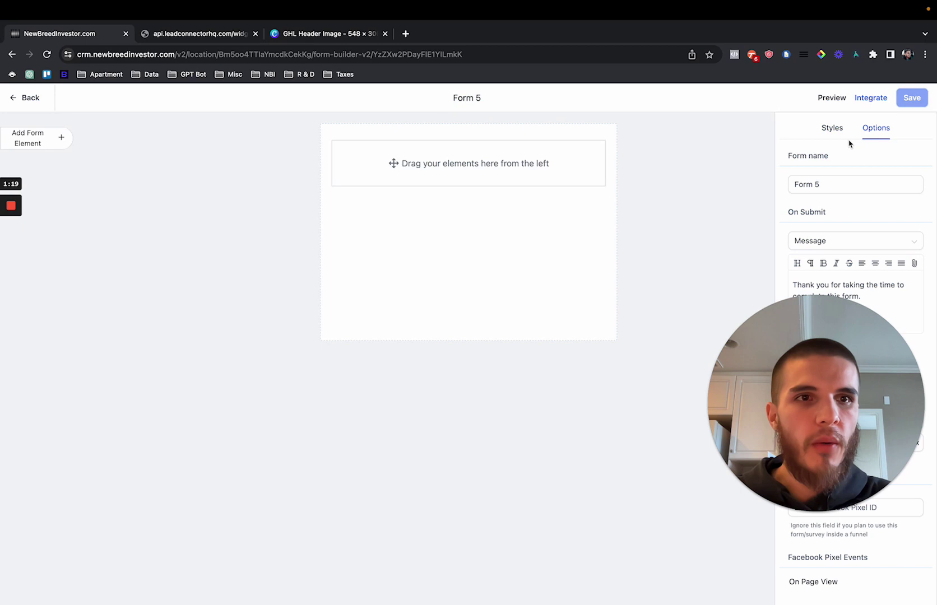
text(Email)
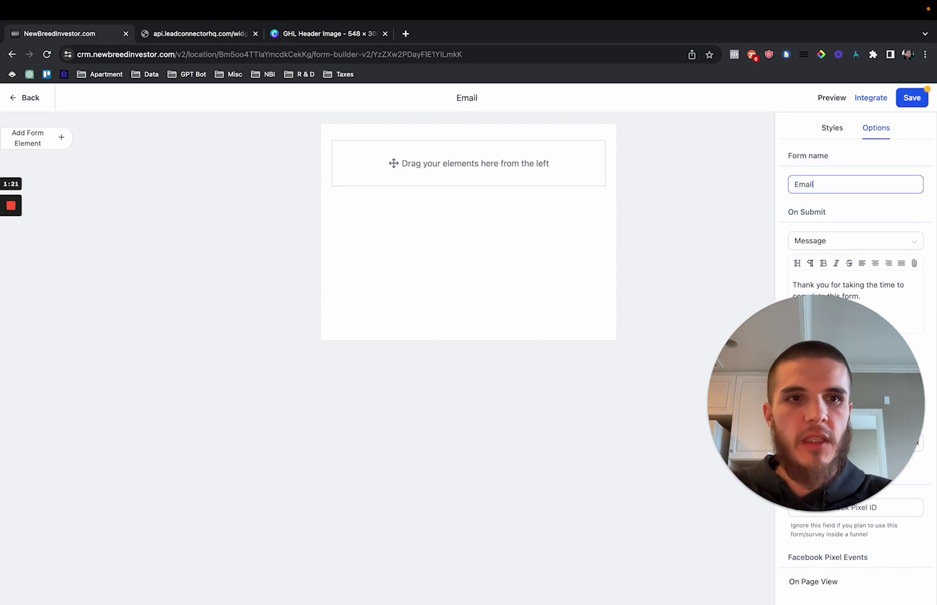
text( Optin)
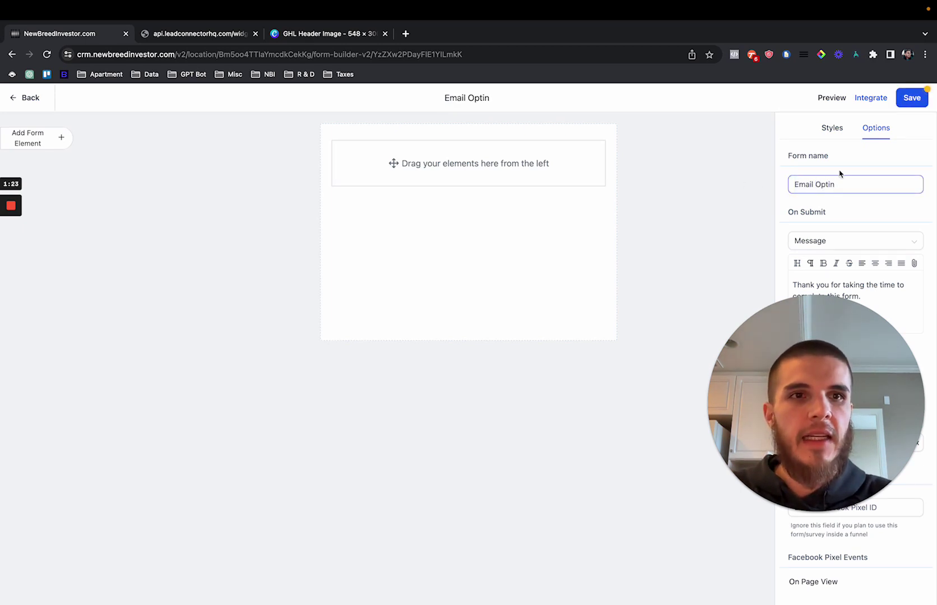
click(840, 174)
click(913, 97)
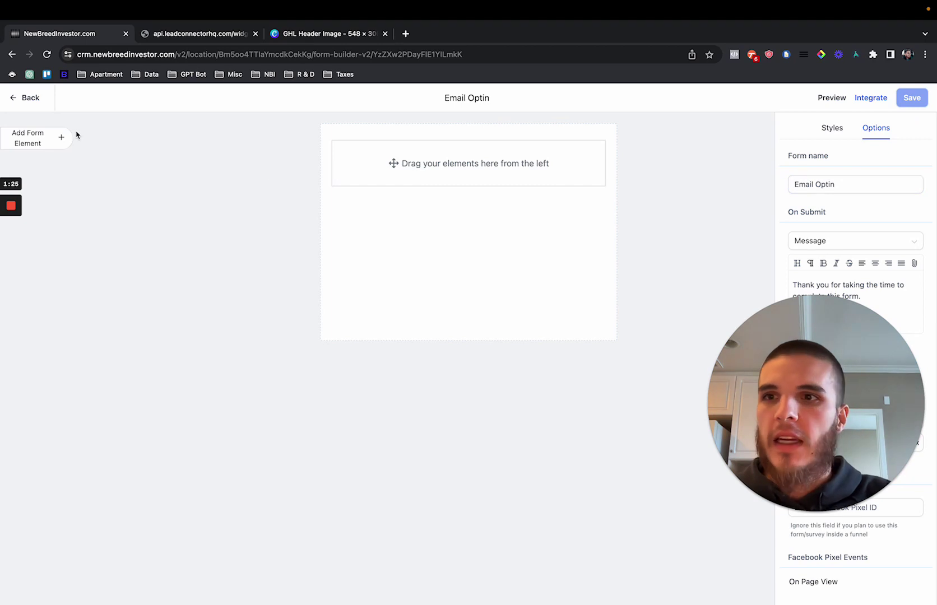
Add a First Name field and an Email field below it to the empty form.
click(48, 143)
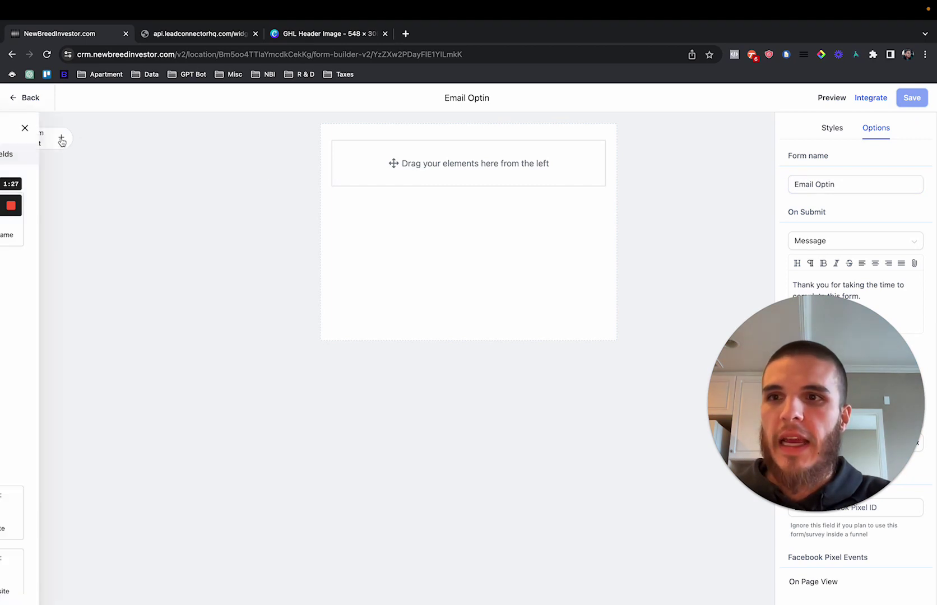
drag(112, 221, 440, 174)
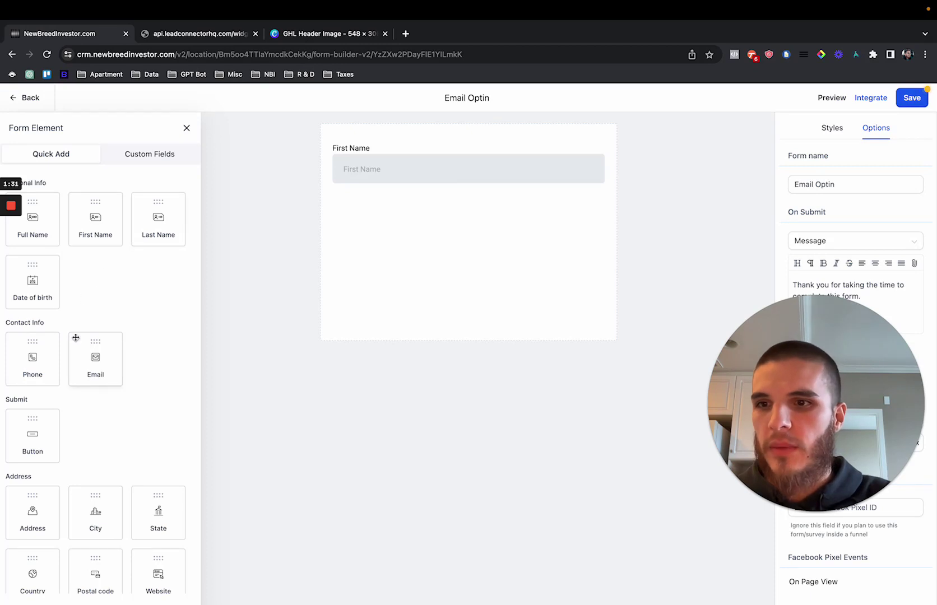
drag(95, 353, 384, 199)
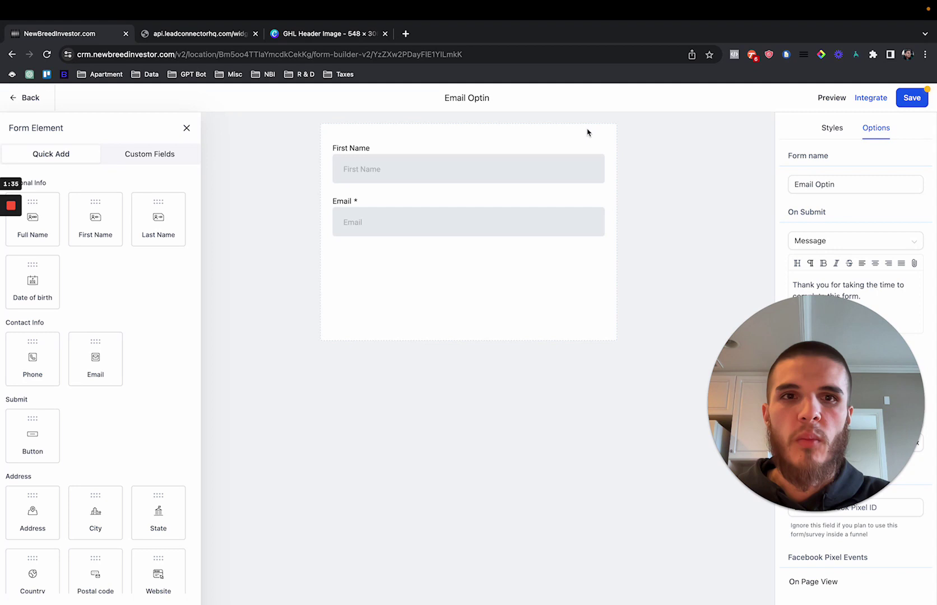
drag(760, 380, 82, 451)
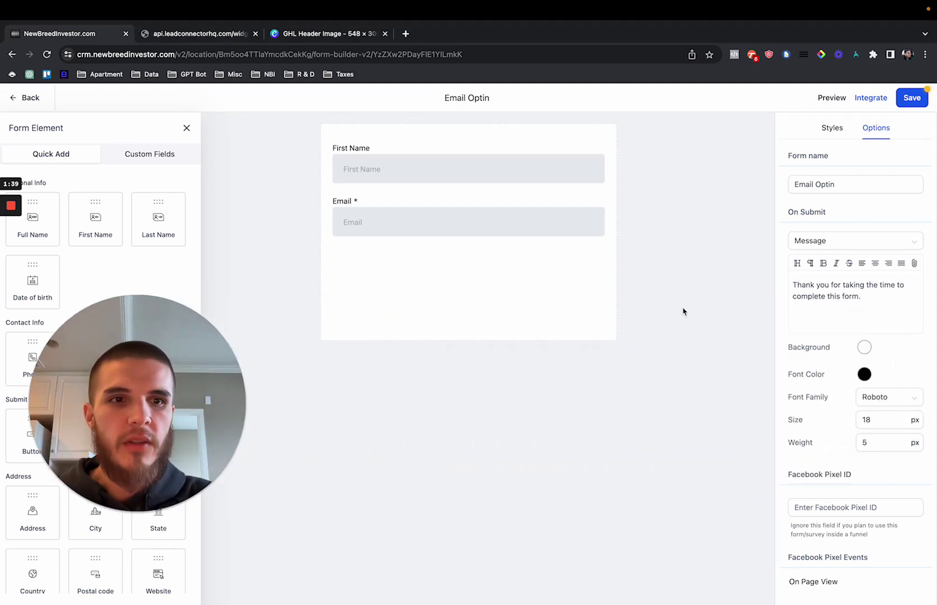
Set the form's border width to 0 px in Styles.
click(835, 129)
scroll(844, 243, down, 1)
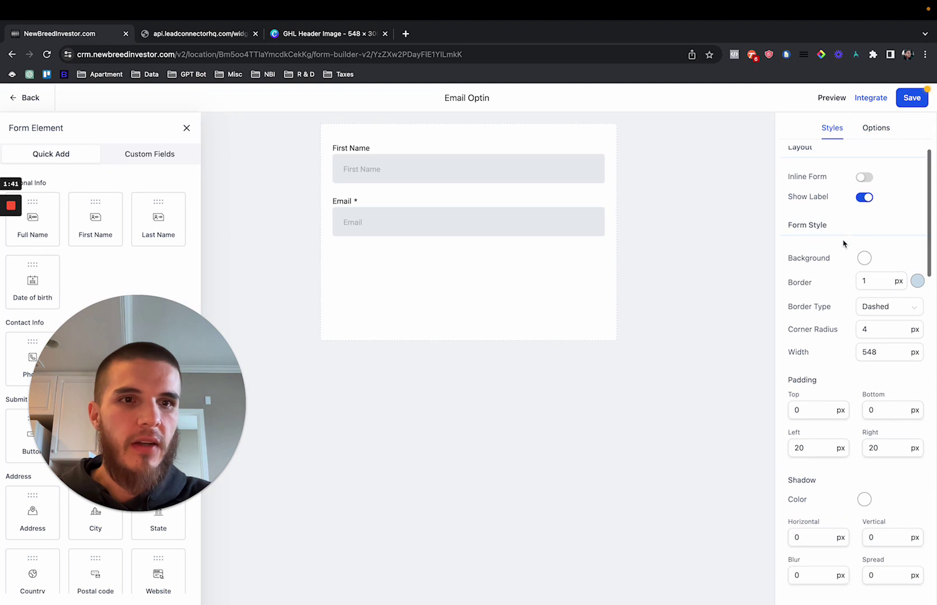
click(868, 281)
key(BackSpace)
text(0)
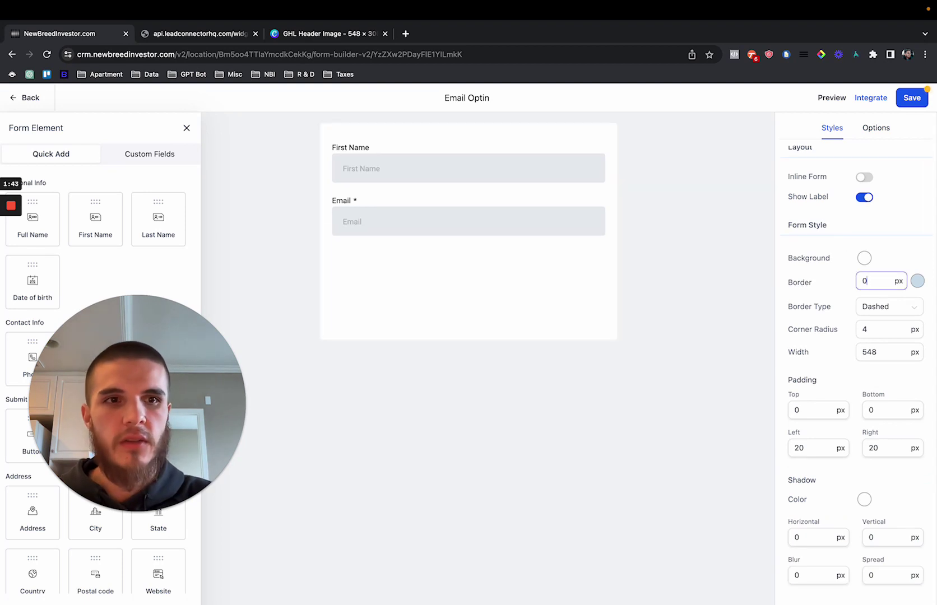
click(901, 240)
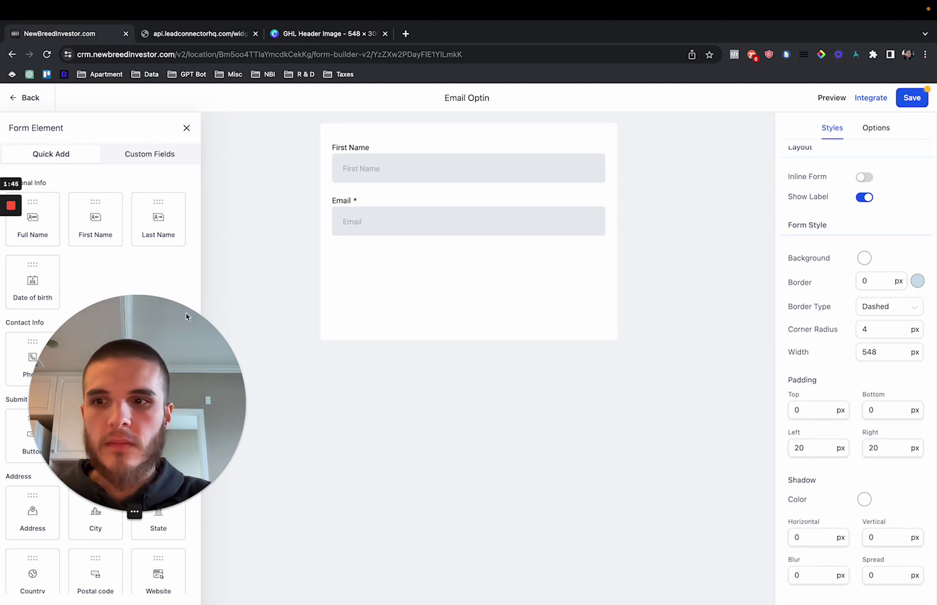
Add a Button element to the form below the Email field.
scroll(162, 376, down, 1)
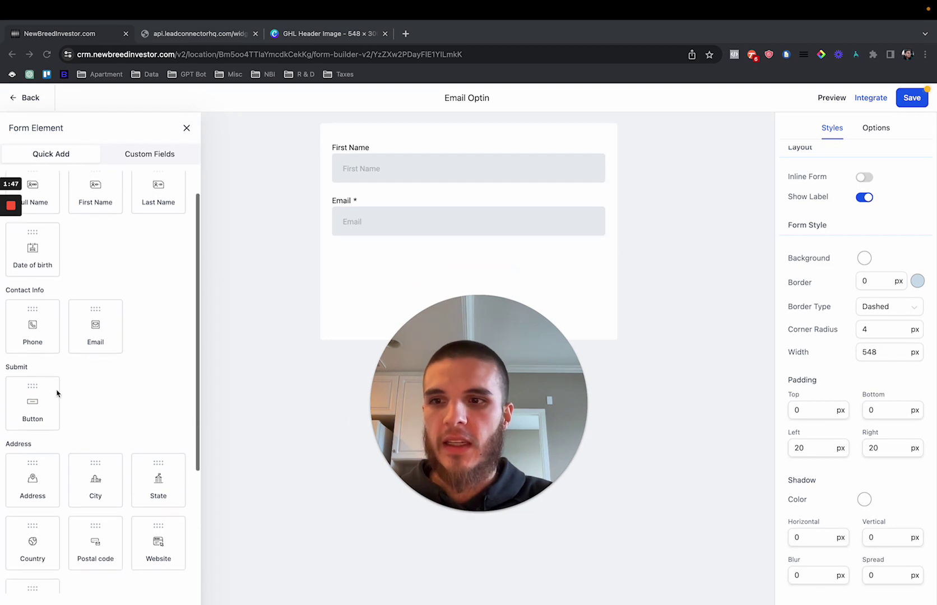
drag(32, 403, 391, 277)
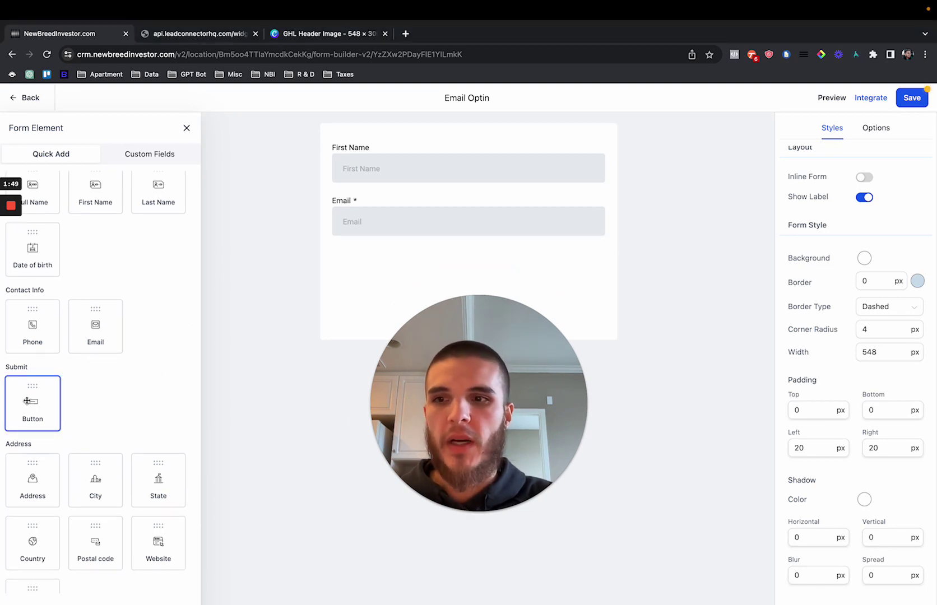
drag(33, 402, 407, 262)
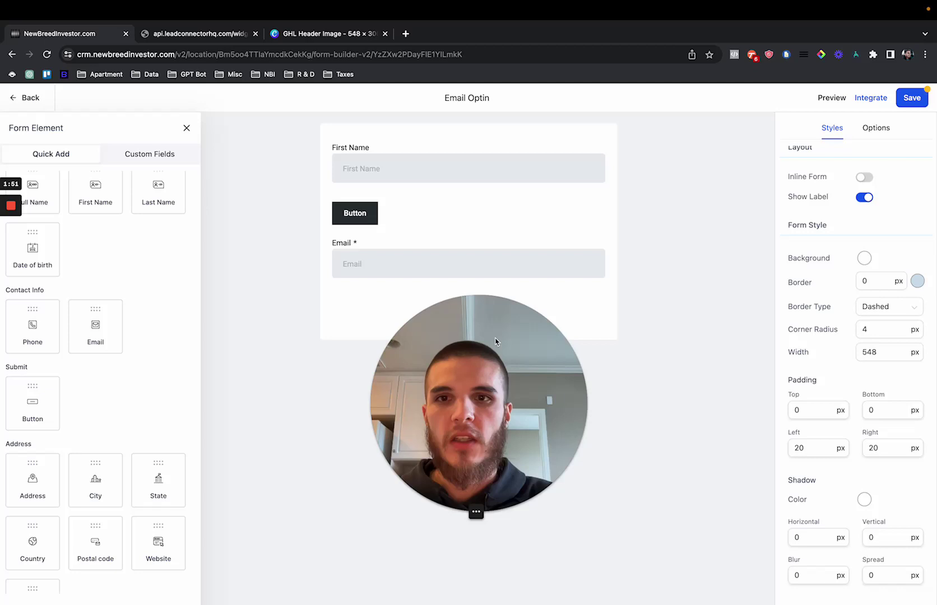
drag(363, 213, 370, 268)
drag(445, 307, 173, 328)
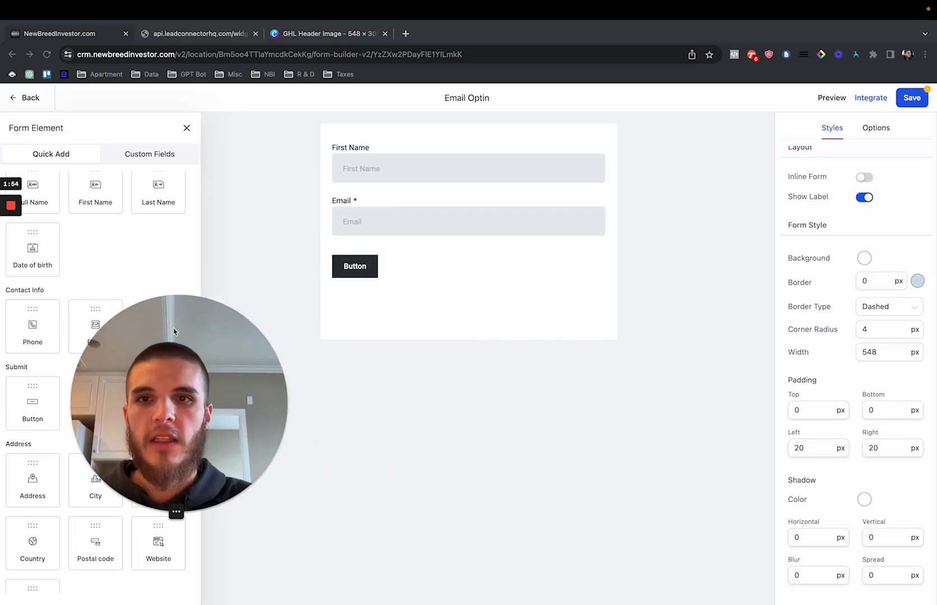
Relabel the new button 'Learn More'.
click(371, 266)
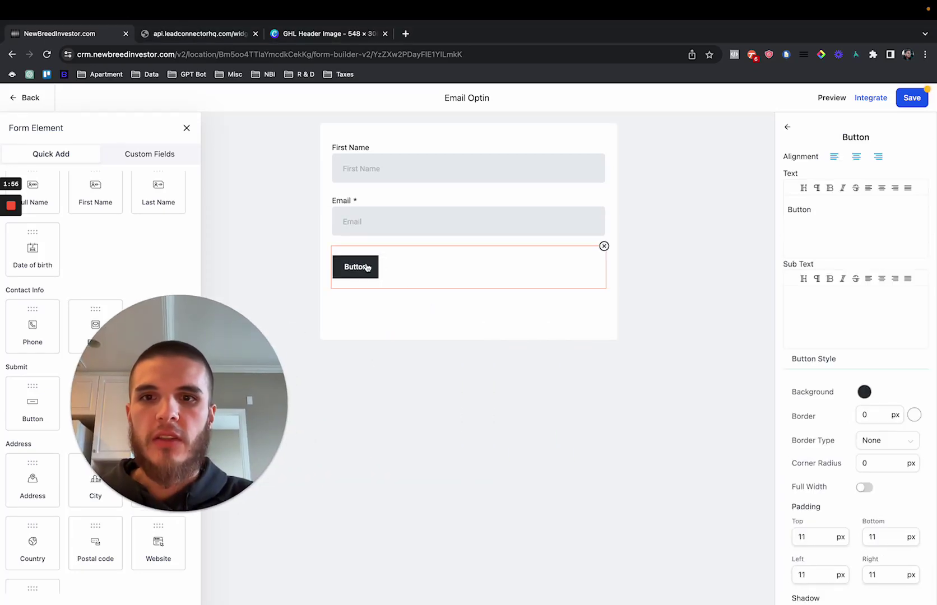
double_click(818, 212)
text(Learn More)
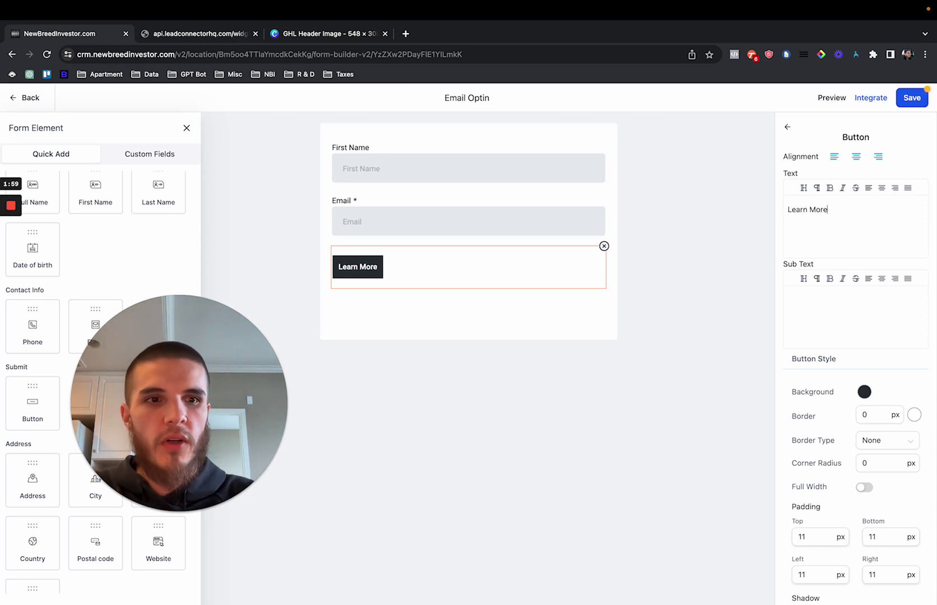
Set the button's corner radius to 25 px.
click(869, 417)
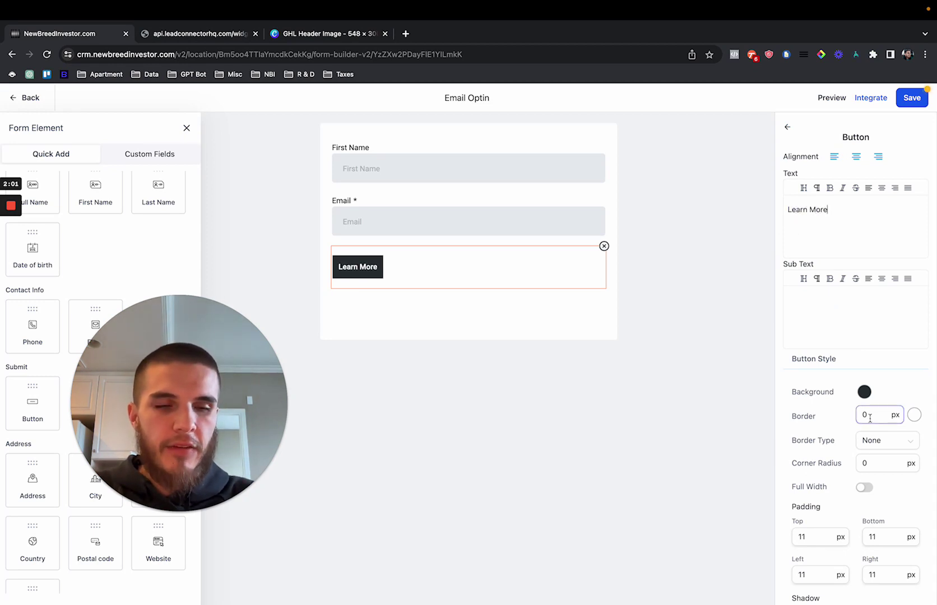
click(877, 462)
scroll(878, 459, down, 1)
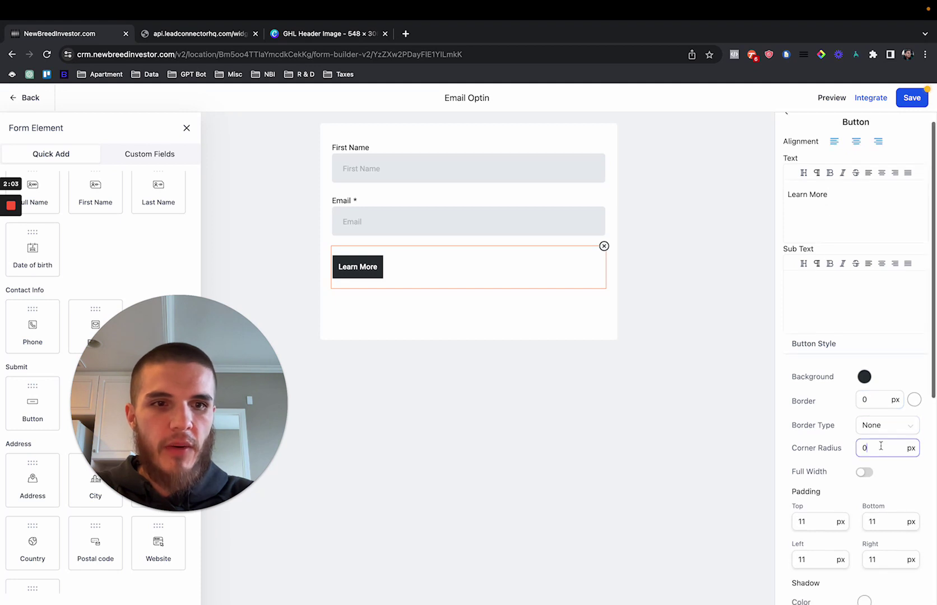
text(1)
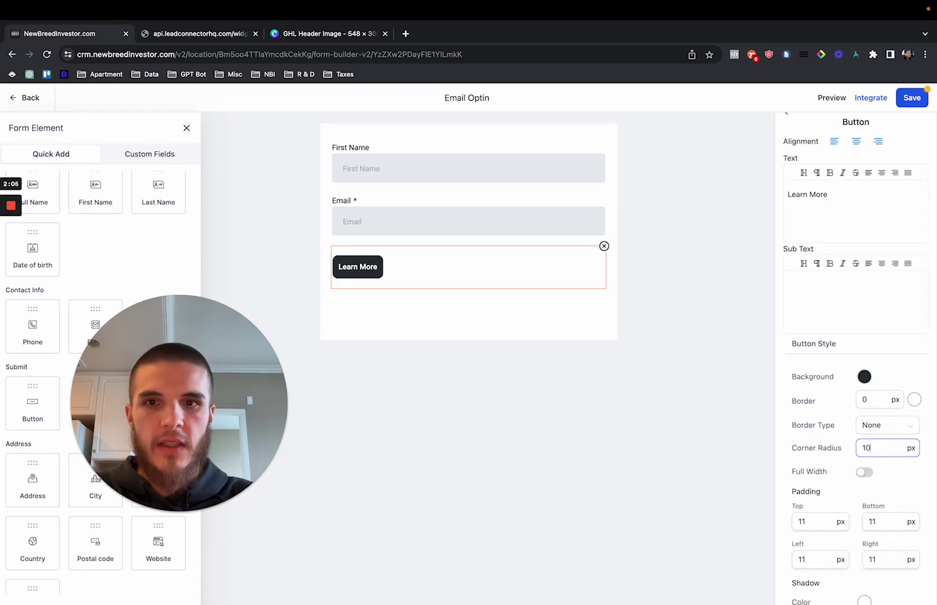
text(0)
key(BackSpace)
key(BackSpace)
text(00)
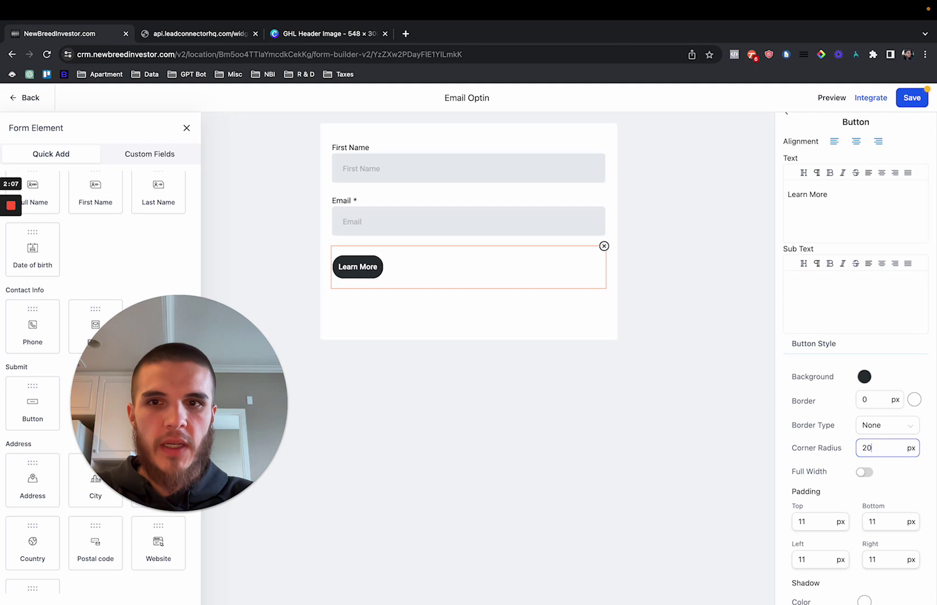
key(BackSpace)
click(874, 399)
text(5)
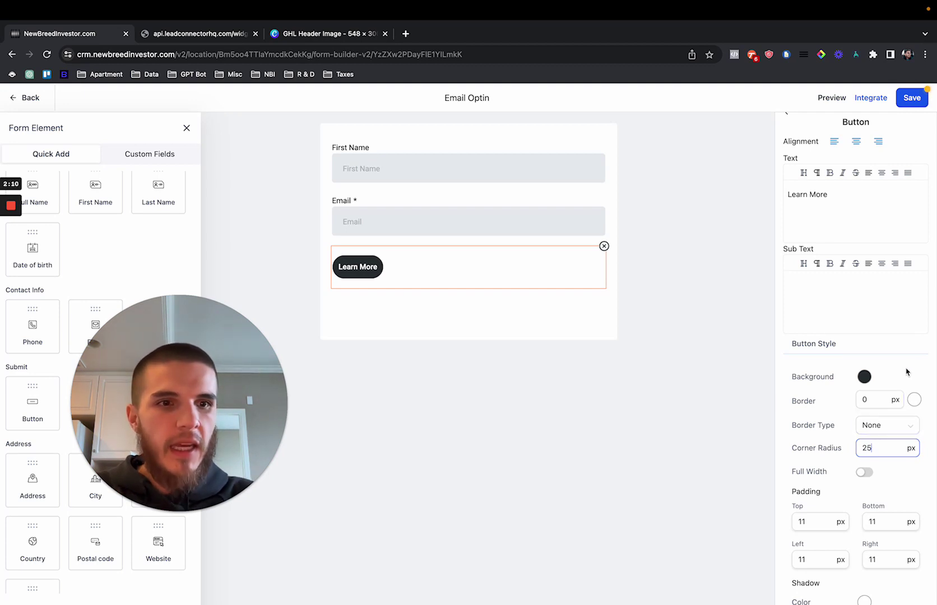
Make the button full width with a blue (#0B61DA) background and save.
scroll(903, 379, down, 2)
click(870, 398)
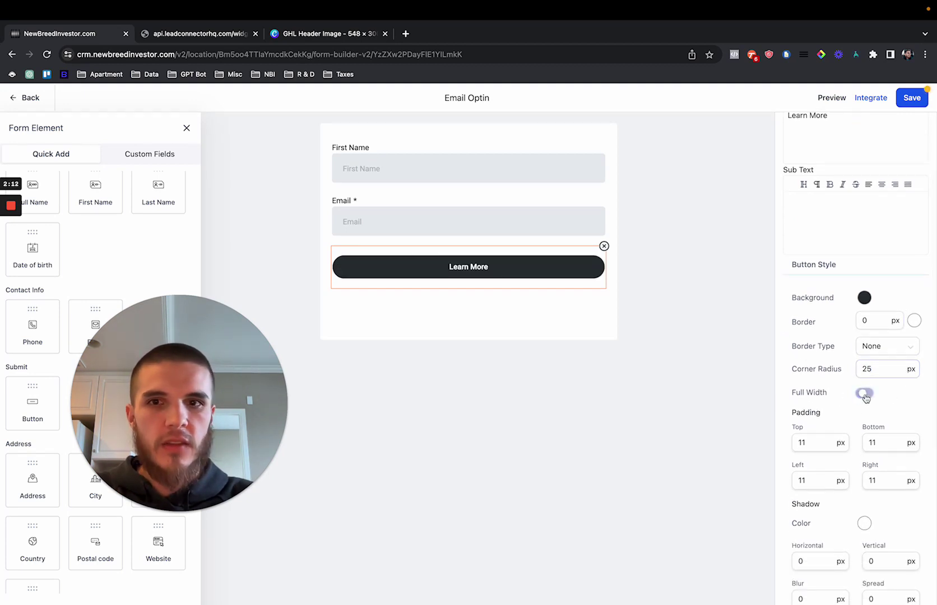
click(864, 298)
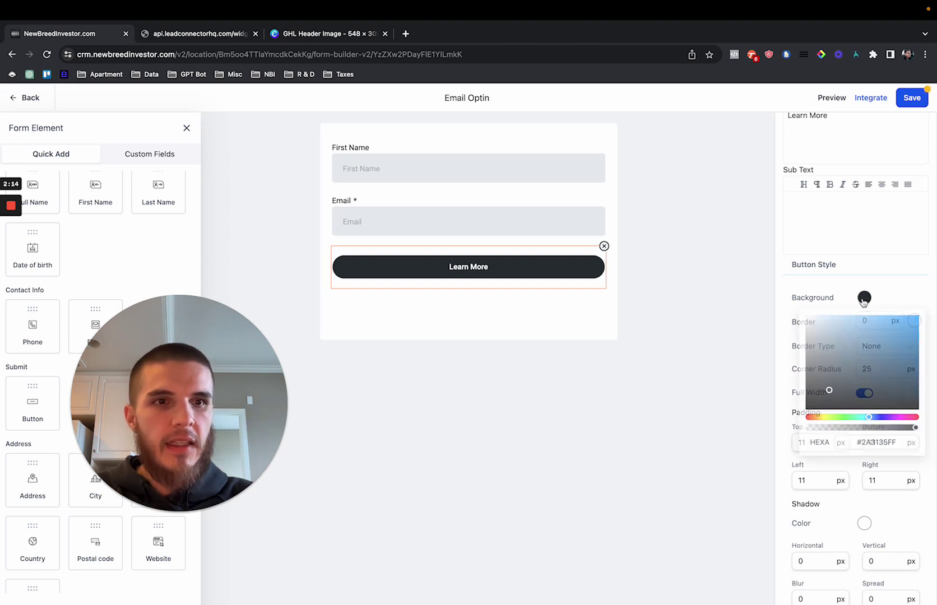
click(872, 421)
click(914, 329)
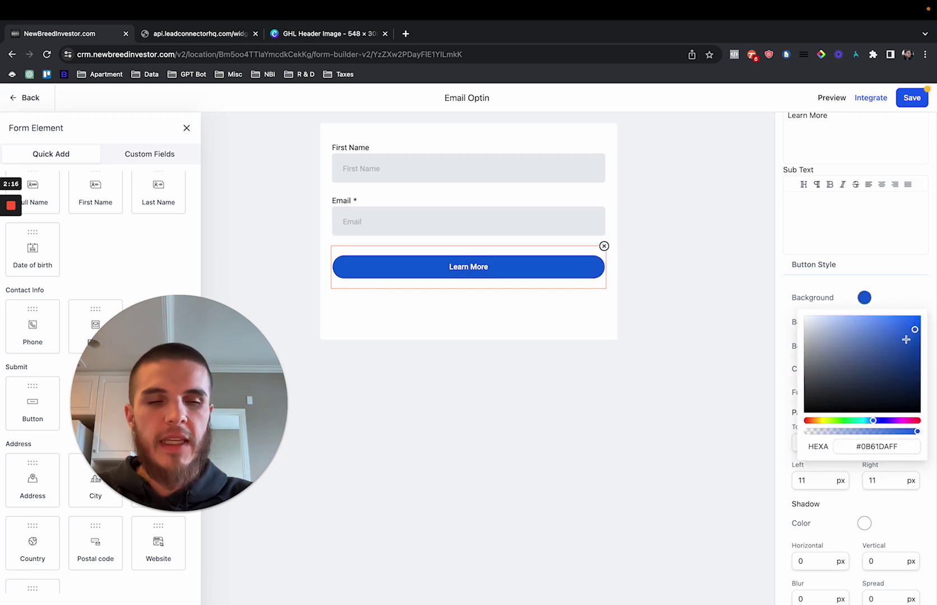
click(909, 292)
scroll(910, 292, down, 5)
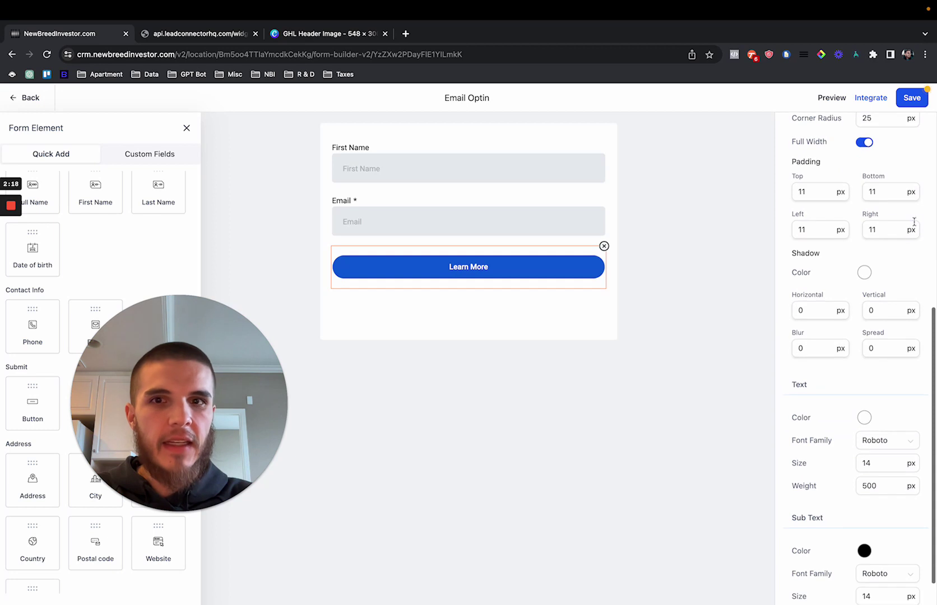
click(918, 91)
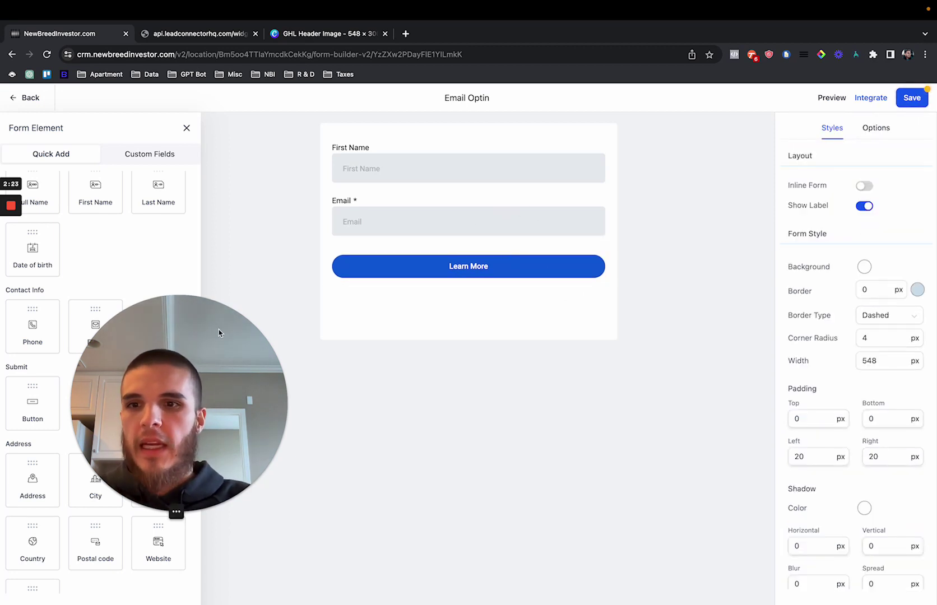
Upload Untitled design (3).png from Downloads as the form's header image.
scroll(820, 200, down, 10)
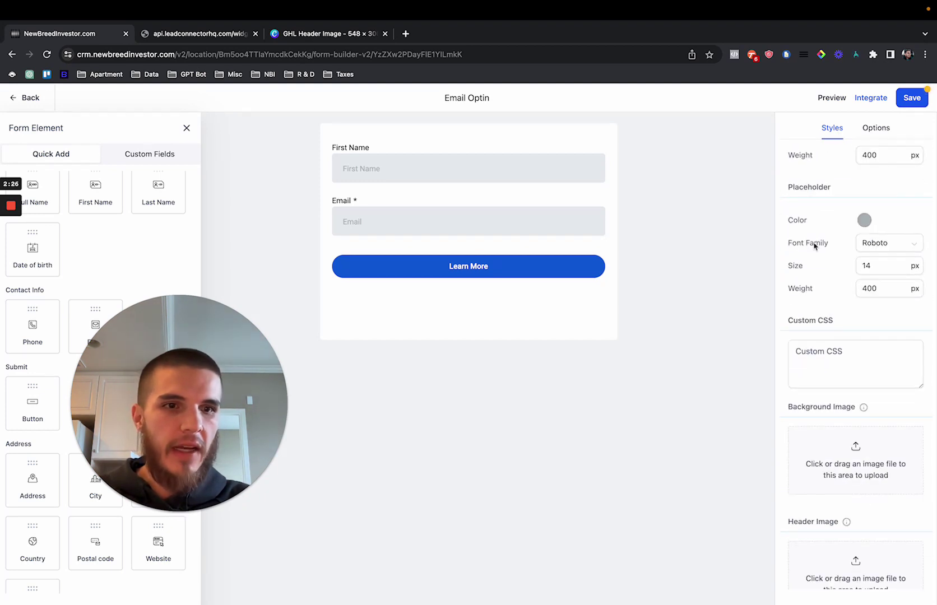
scroll(812, 244, down, 3)
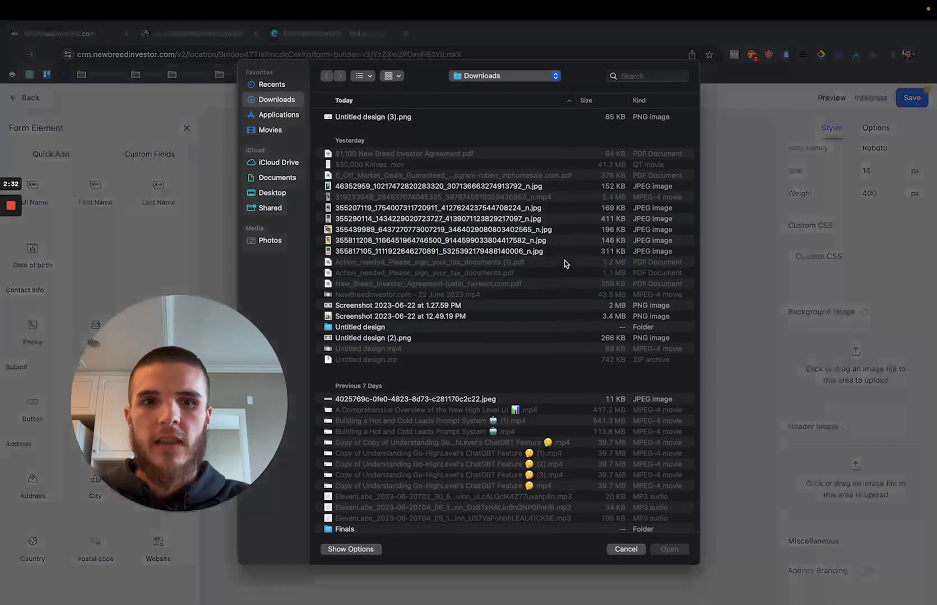
double_click(394, 117)
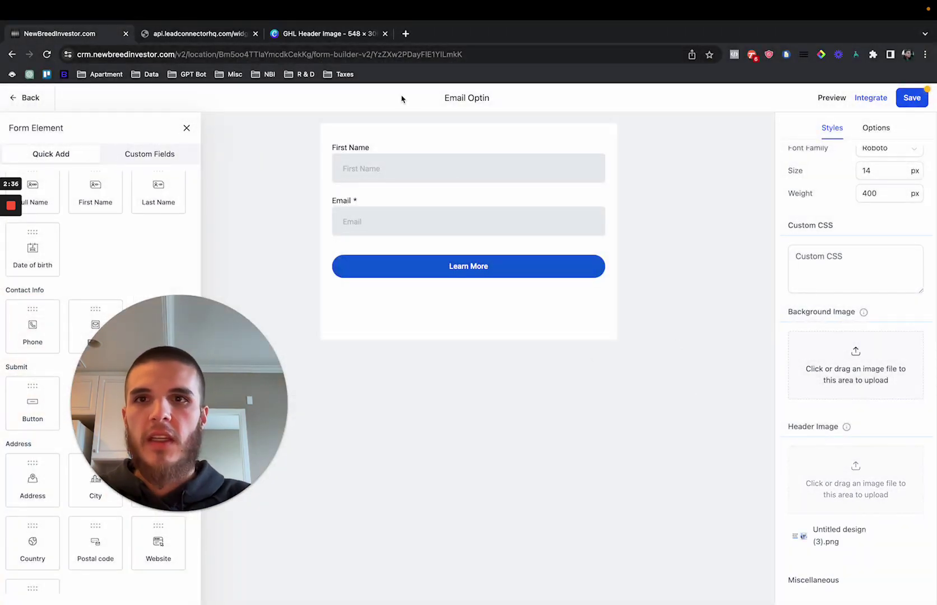
Switch to the Canva GHL Header Image tab showing the Ascend Media banner.
click(328, 34)
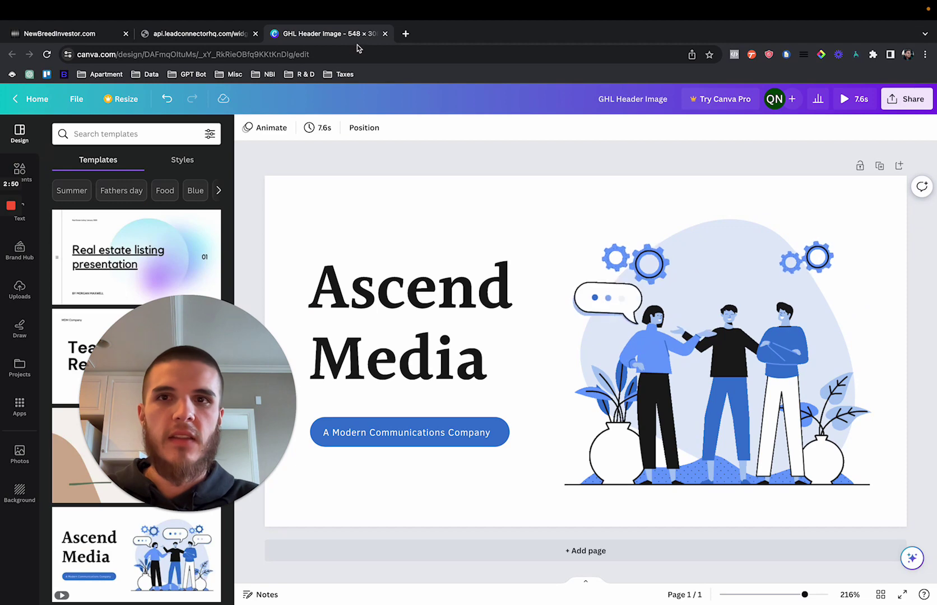
Save the Email Optin form and preview it with the Ascend Media header.
click(94, 36)
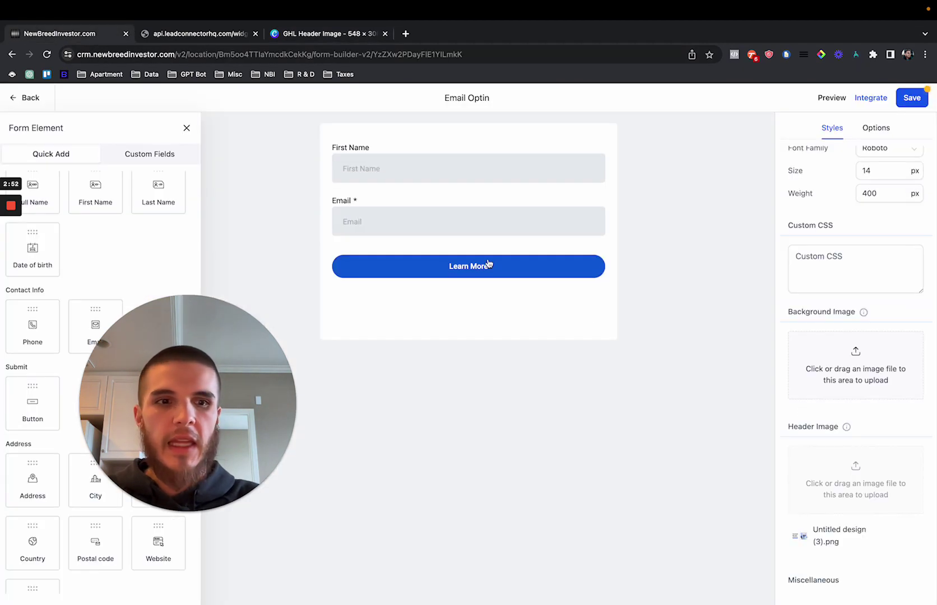
scroll(864, 410, down, 2)
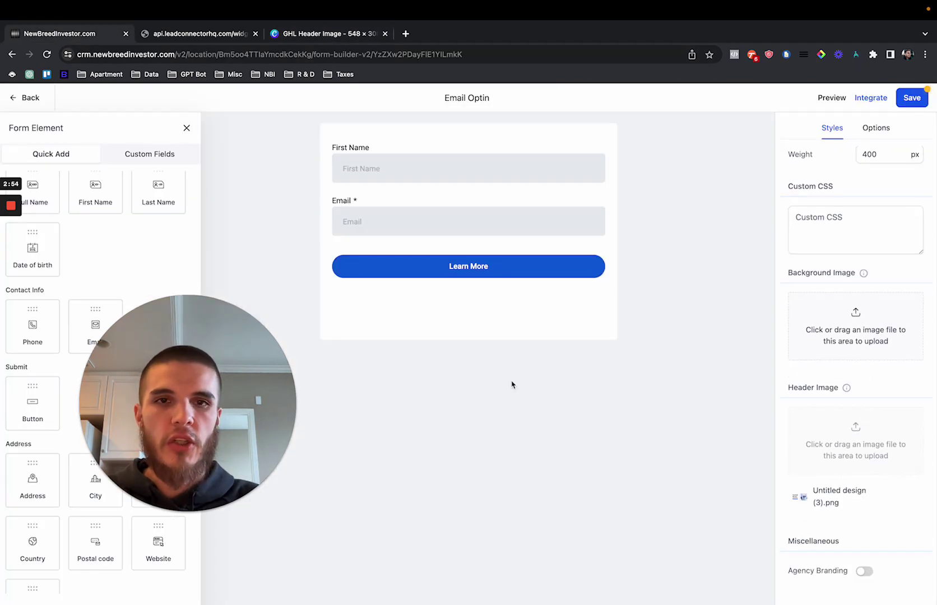
scroll(812, 430, up, 10)
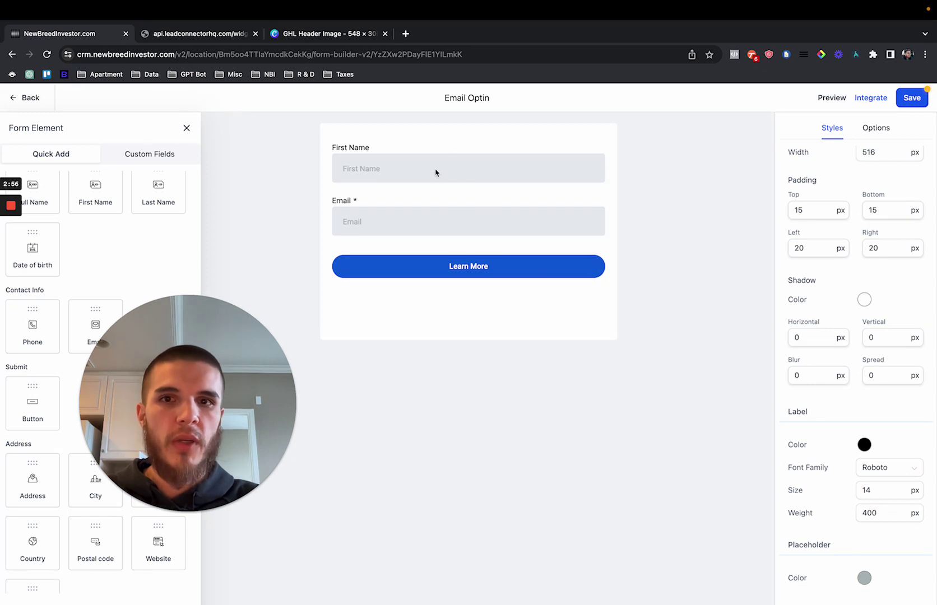
click(911, 99)
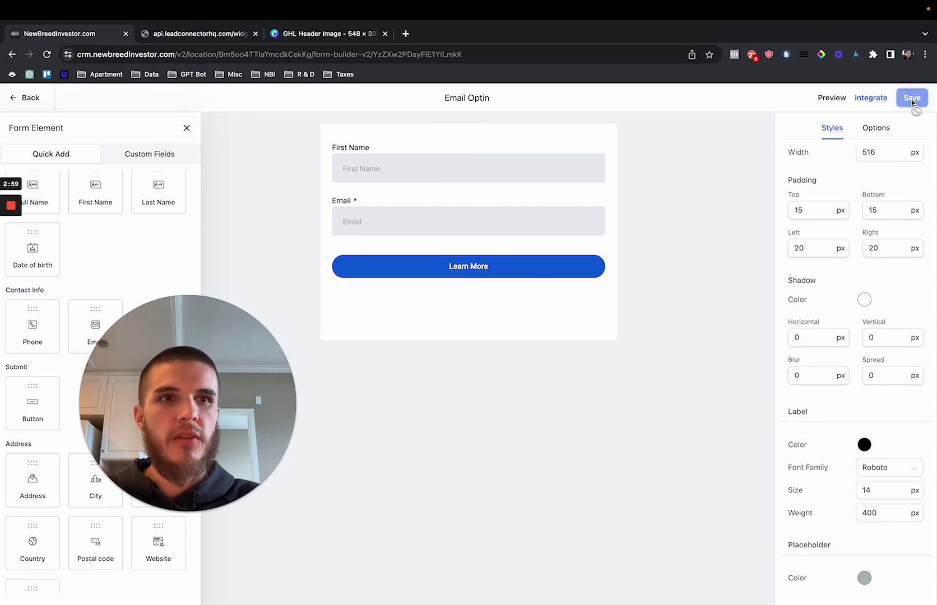
click(834, 102)
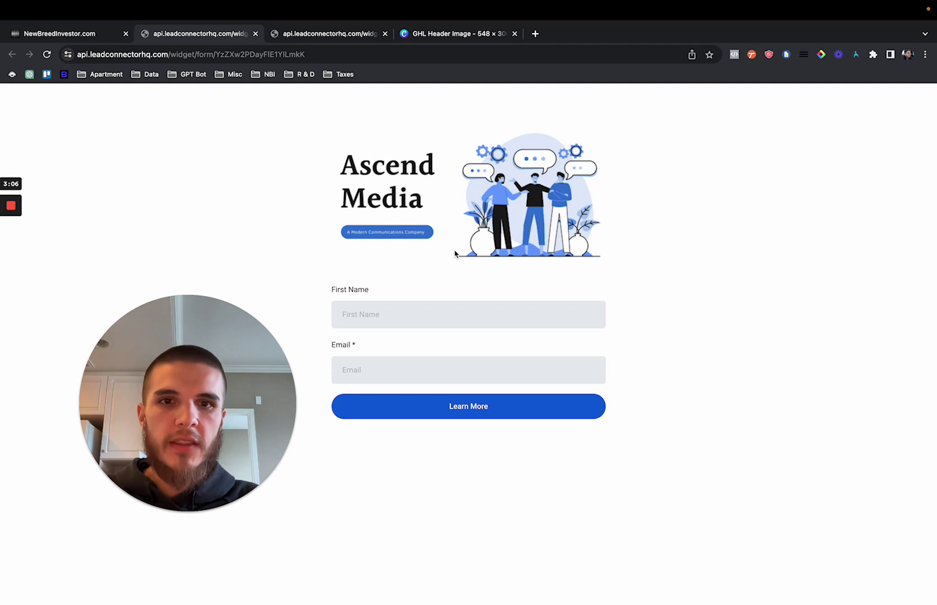
drag(219, 408, 157, 407)
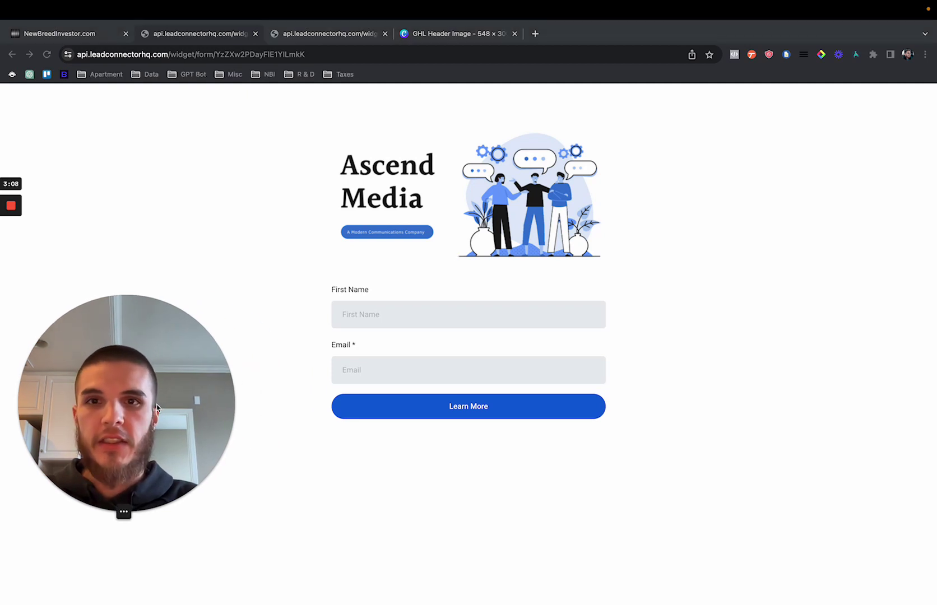
click(280, 299)
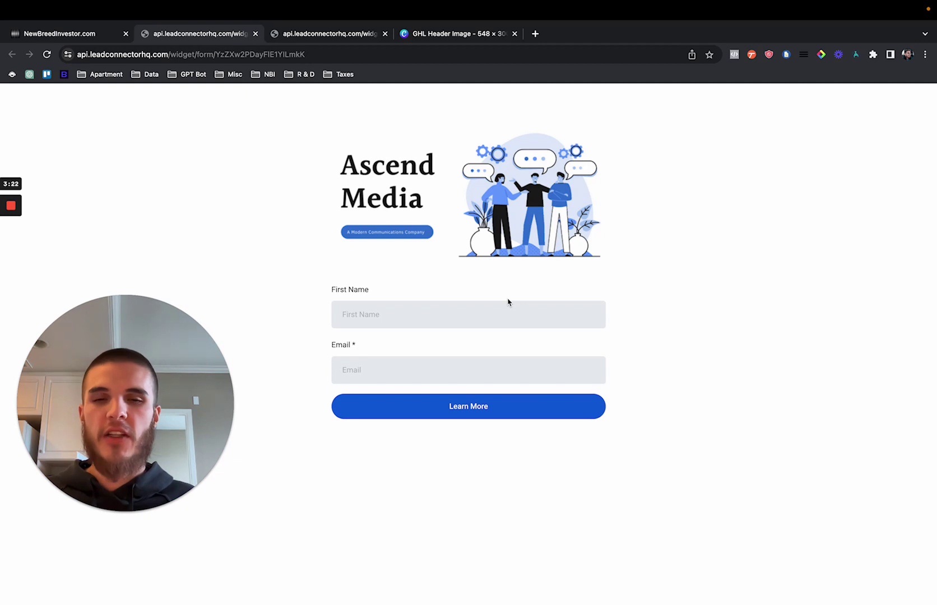
scroll(493, 314, down, 1)
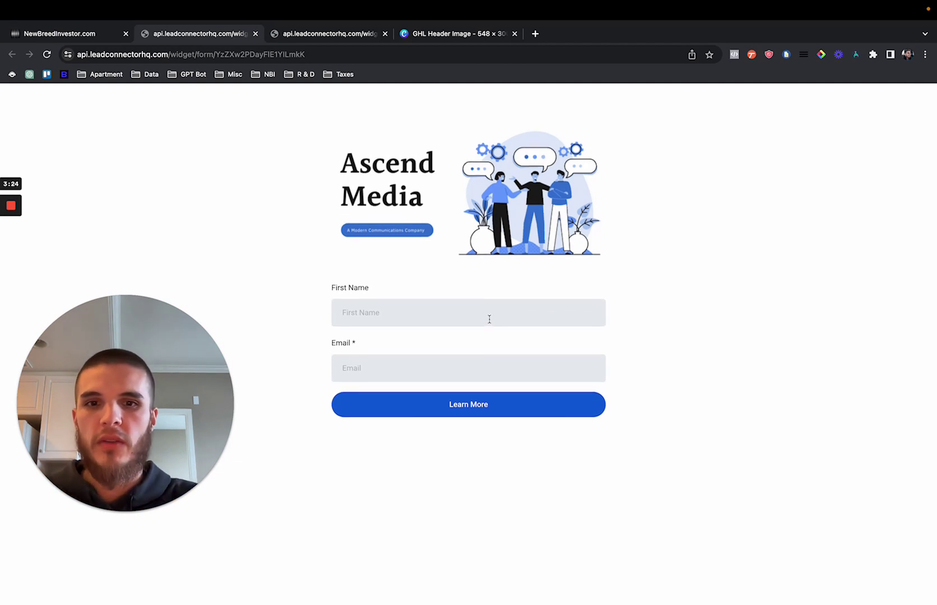
scroll(489, 319, up, 1)
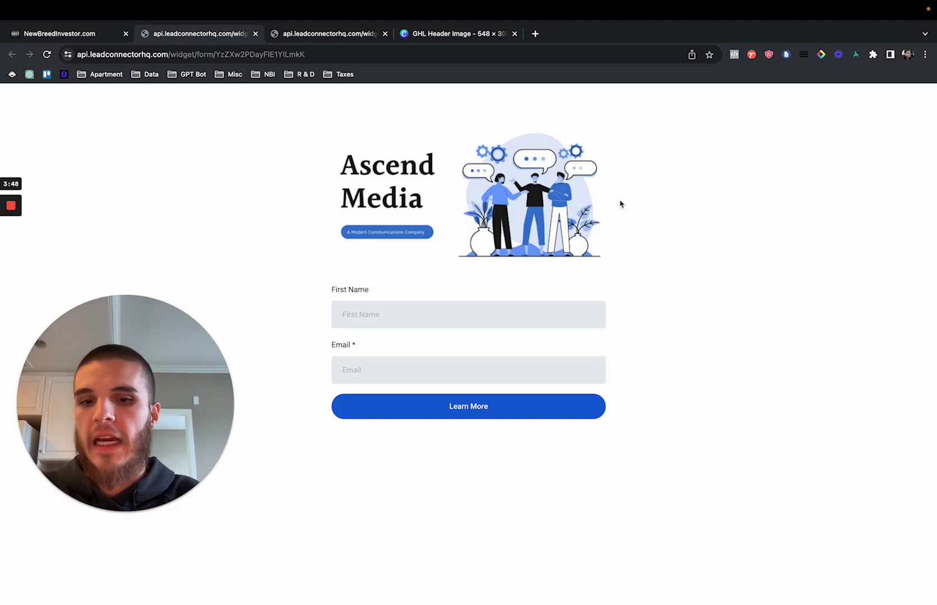
Open the Q's Mastermind Skool community in a new tab from the 'sko' address suggestion.
key(ctrl+t)
text(sko)
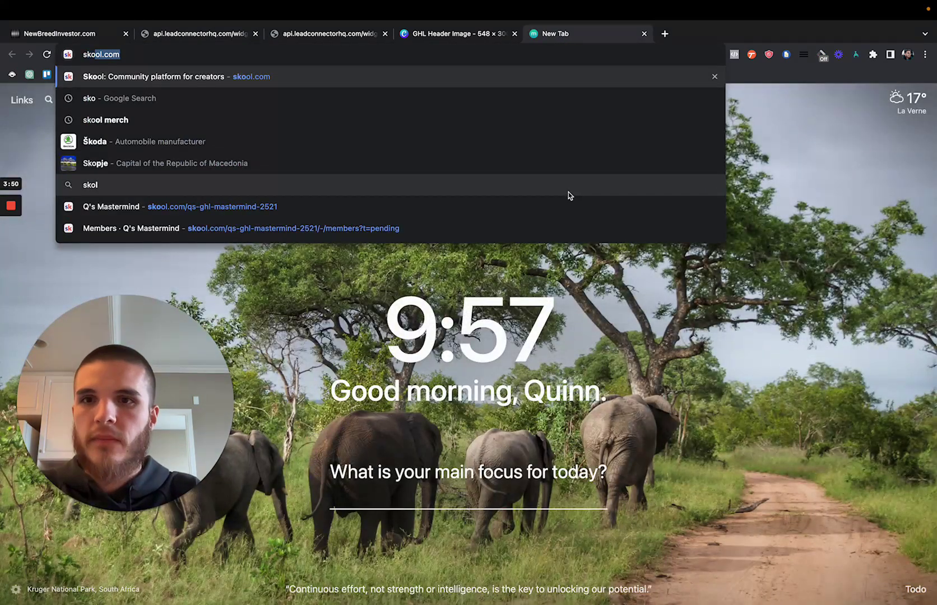
click(567, 207)
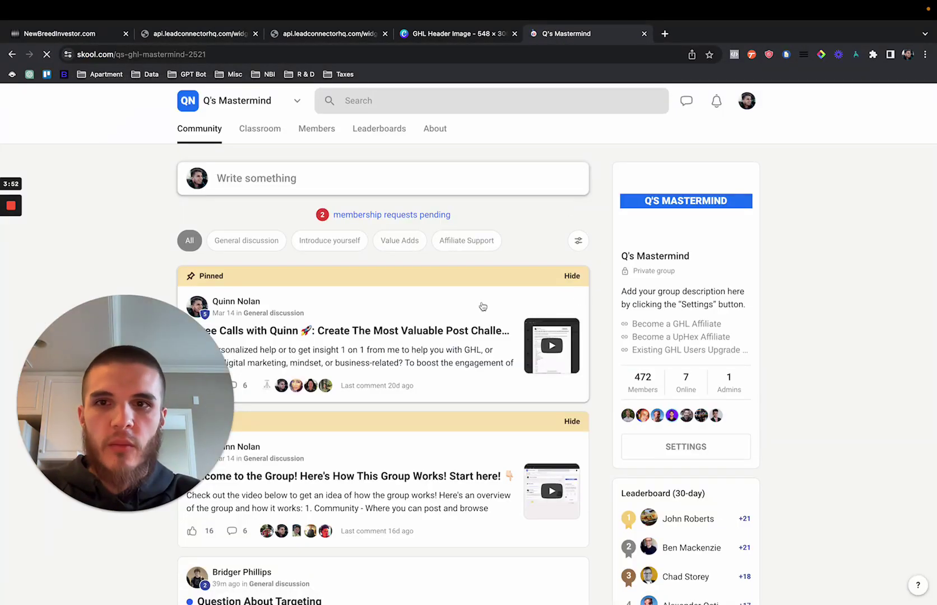